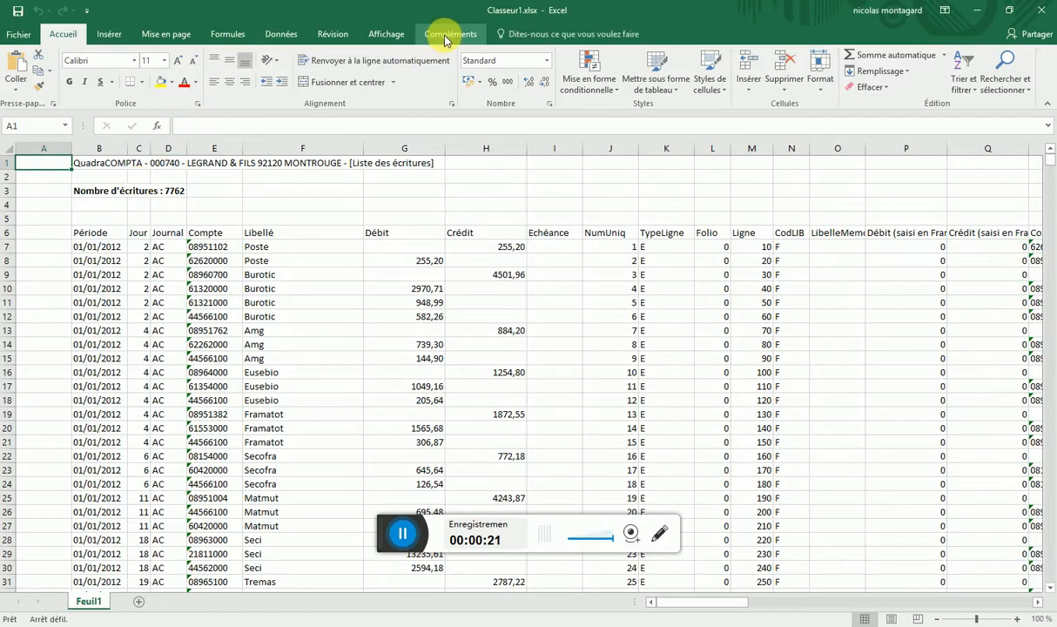
# Step: Delete rows 1 to 6, which hold the title, entry count and column headers above the accounting entries
pyautogui.click(445, 38)
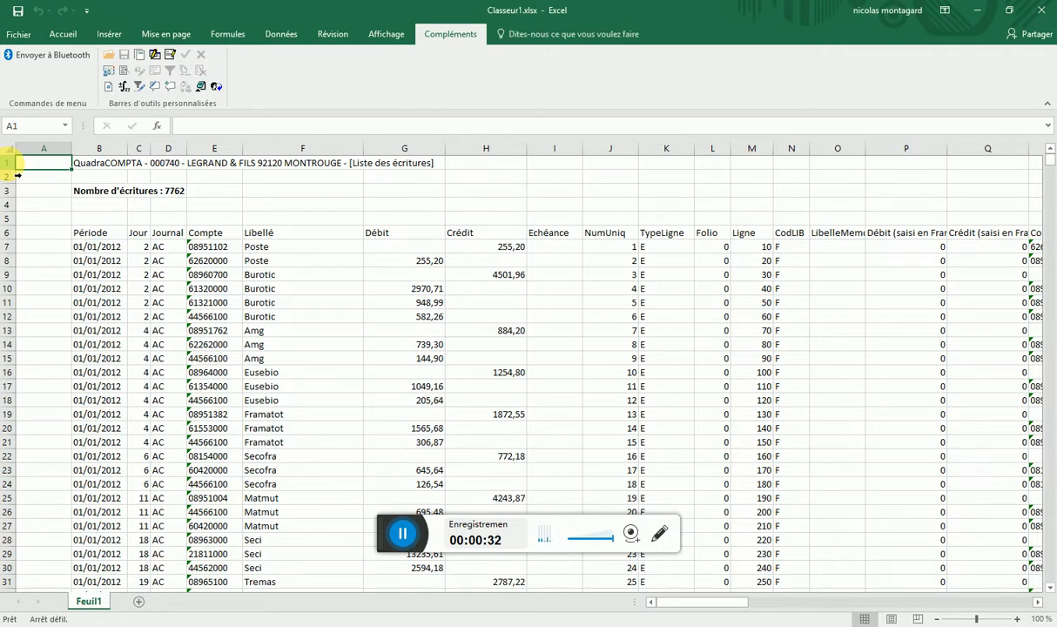
pyautogui.click(157, 275)
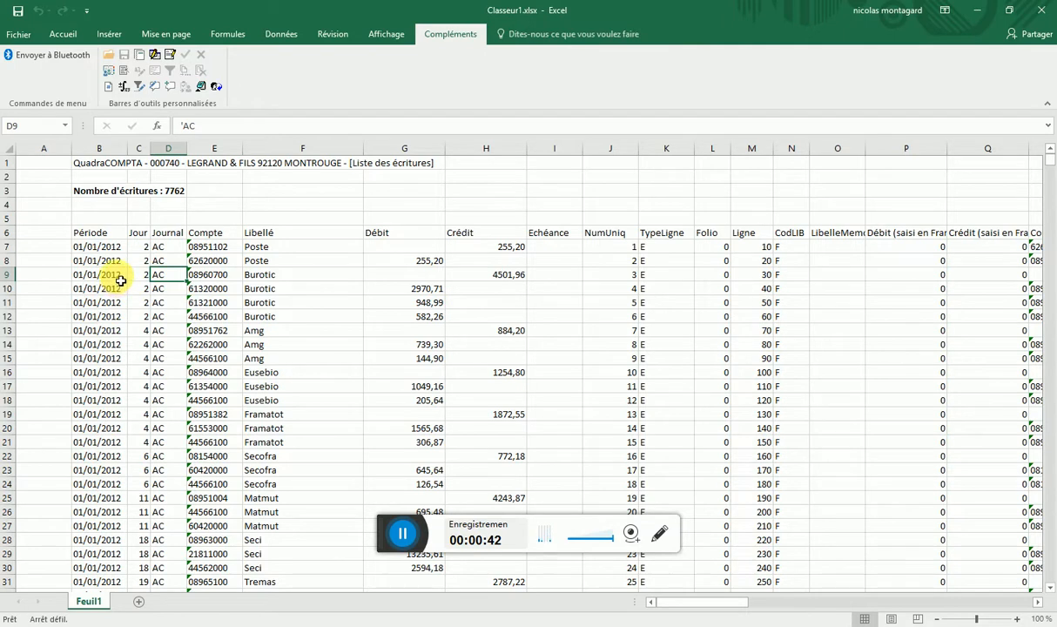
pyautogui.click(190, 328)
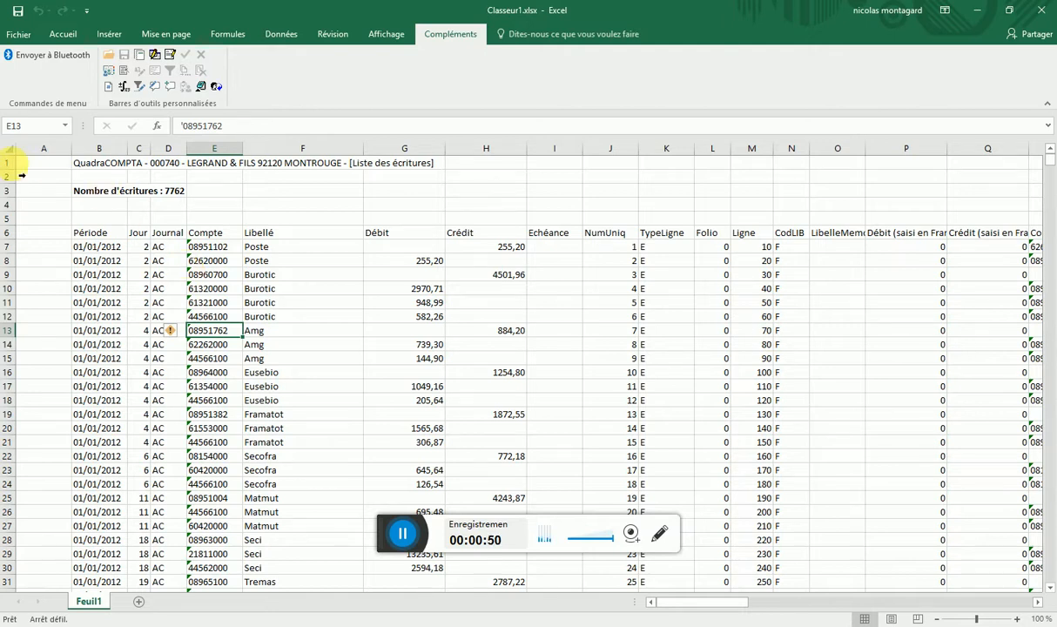
pyautogui.moveTo(12, 162); pyautogui.dragTo(8, 233)
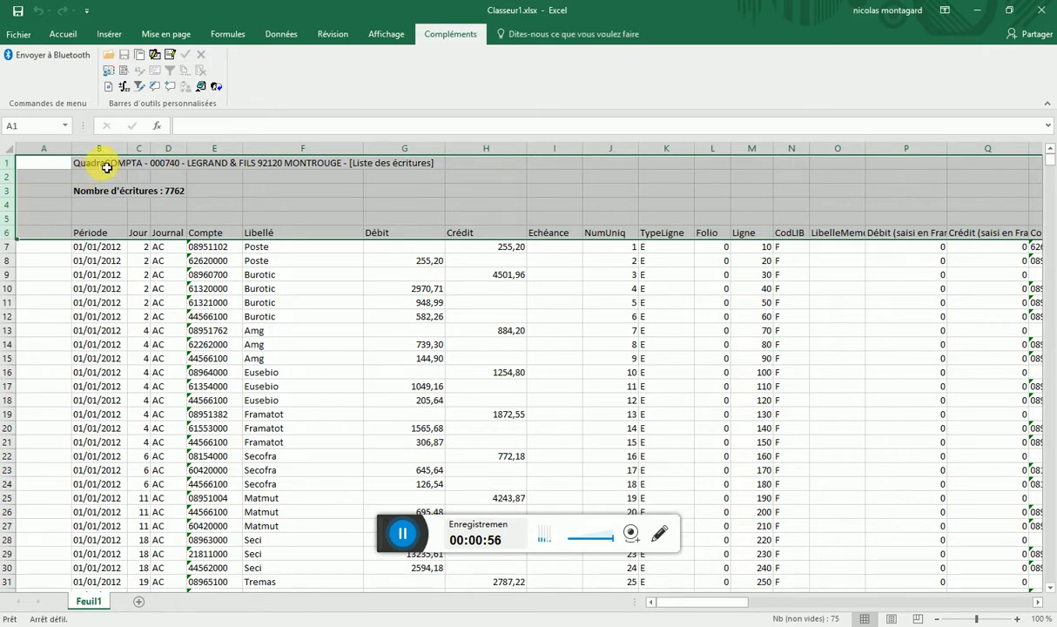
pyautogui.rightClick(13, 176)
pyautogui.click(43, 291)
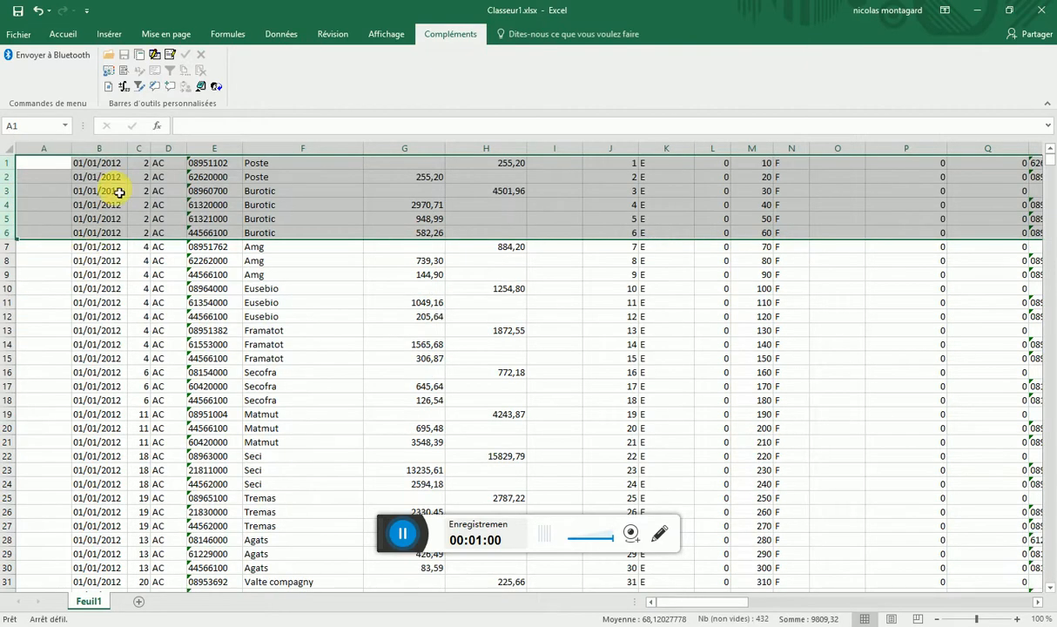
pyautogui.moveTo(1050, 177)
pyautogui.mouseDown()
pyautogui.moveTo(1046, 406)
pyautogui.moveTo(1032, 439)
pyautogui.moveTo(1046, 604)
pyautogui.moveTo(1040, 162)
pyautogui.mouseUp()
pyautogui.click(406, 148)
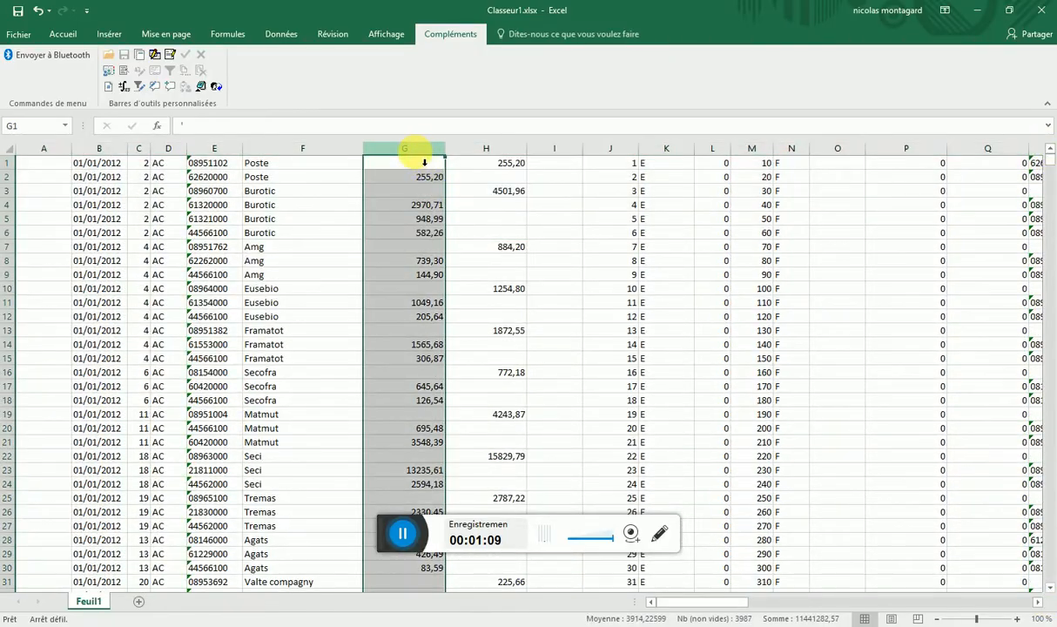
pyautogui.click(610, 148)
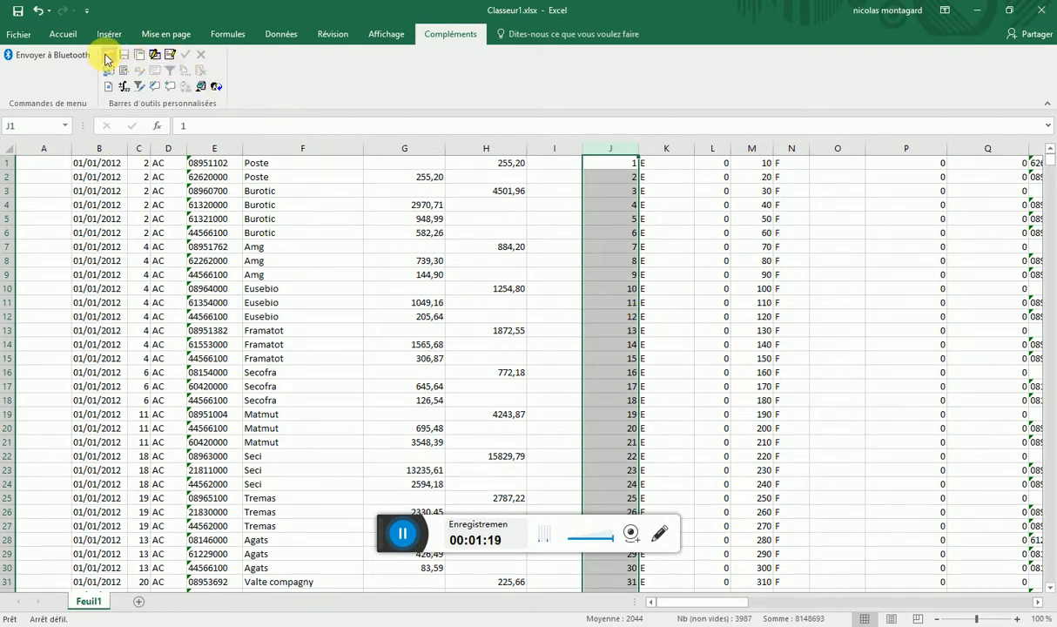
# Step: Start the QImport entries setup and define column B as Date d'Ecriture with the JJ/MM/AAAA format
pyautogui.click(156, 59)
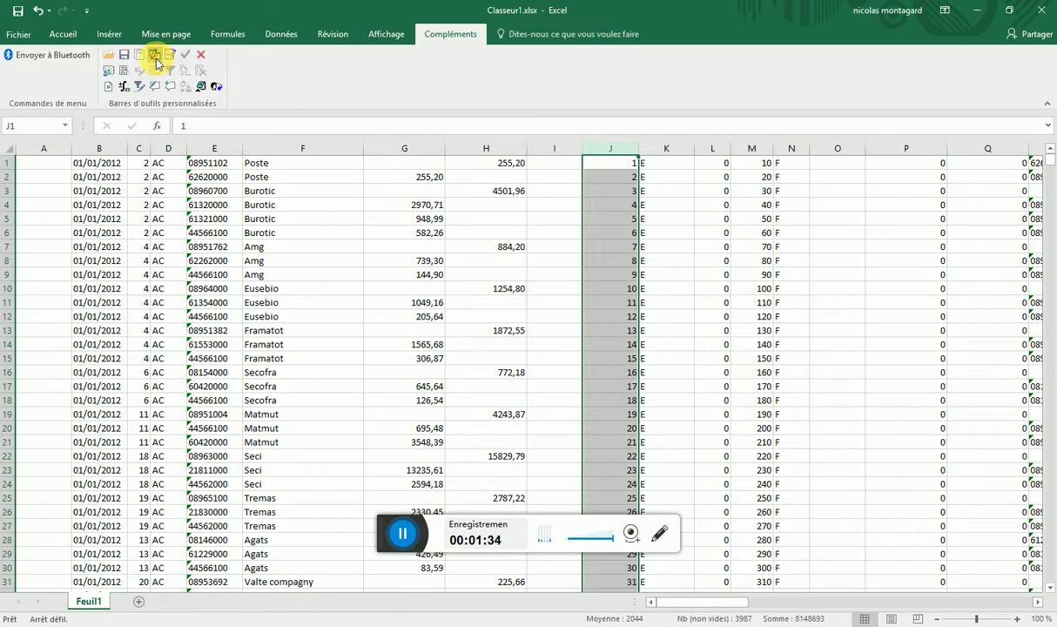
pyautogui.rightClick(103, 292)
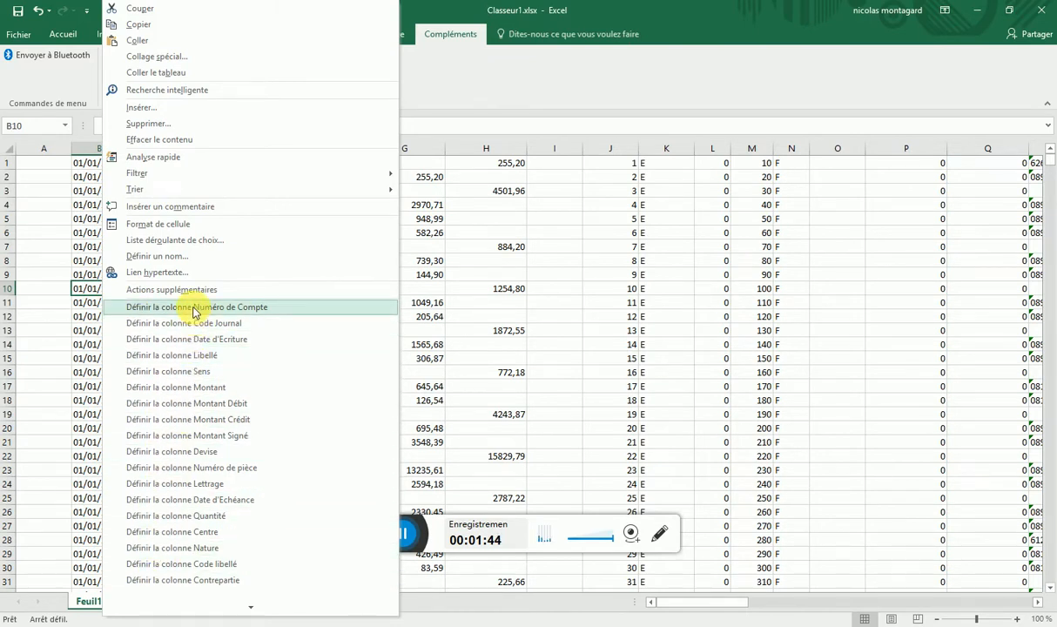
pyautogui.click(186, 338)
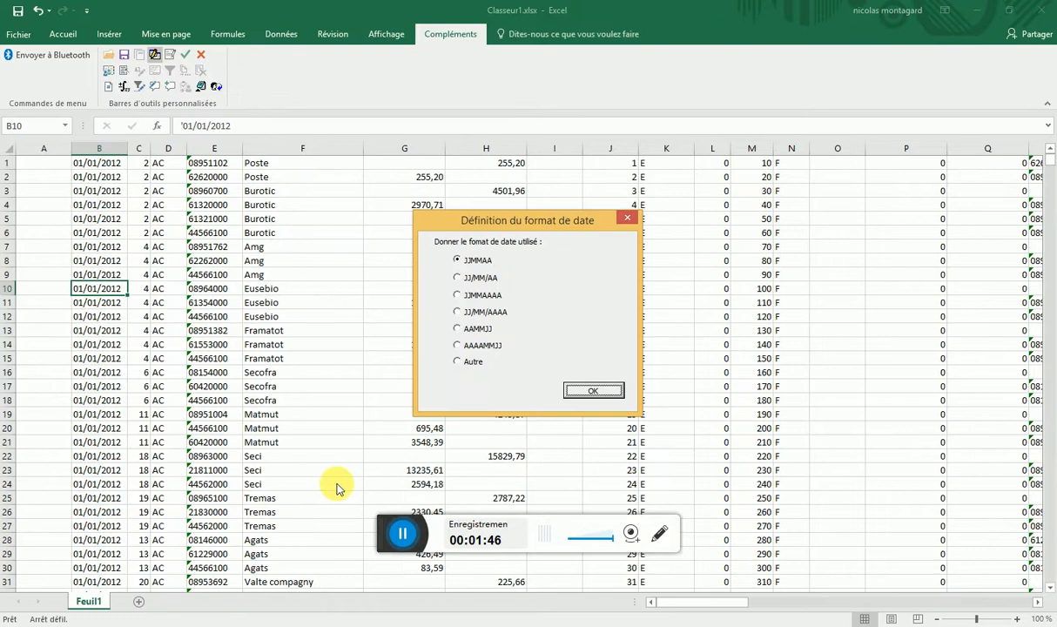
pyautogui.click(453, 312)
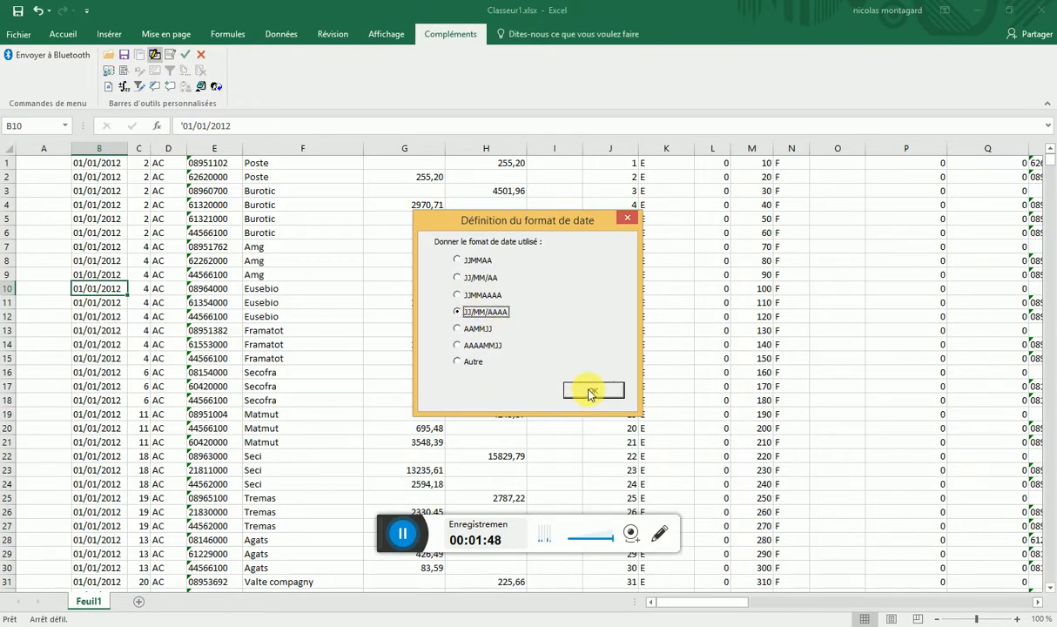
pyautogui.click(591, 392)
# Step: Define column D as Code Journal and column E as Numéro de Compte with the account prefix conversion disabled
pyautogui.rightClick(160, 331)
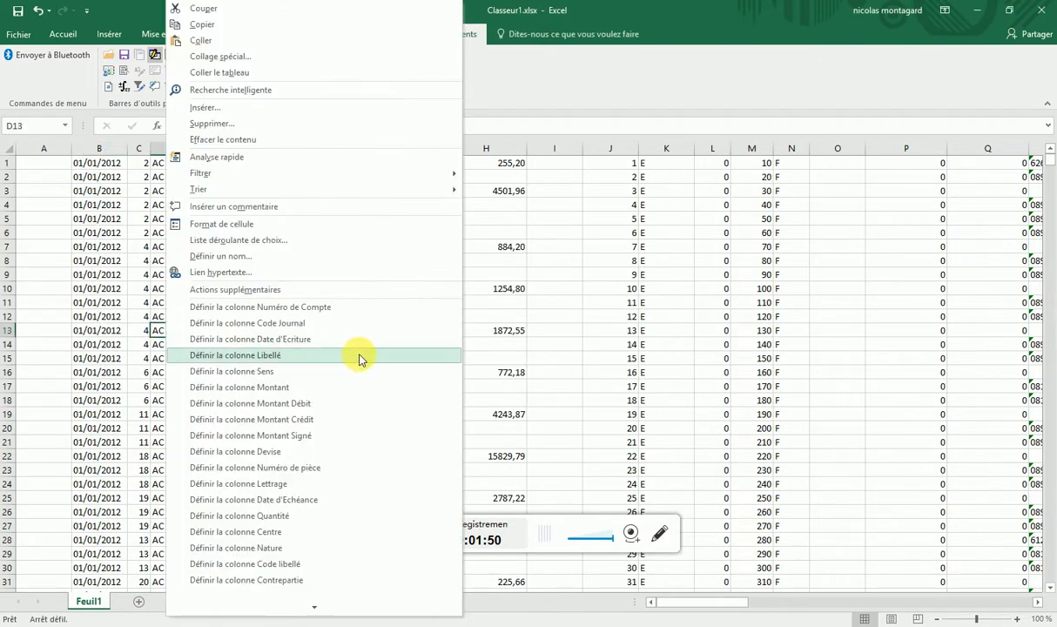
pyautogui.click(371, 323)
pyautogui.click(199, 316)
pyautogui.rightClick(202, 316)
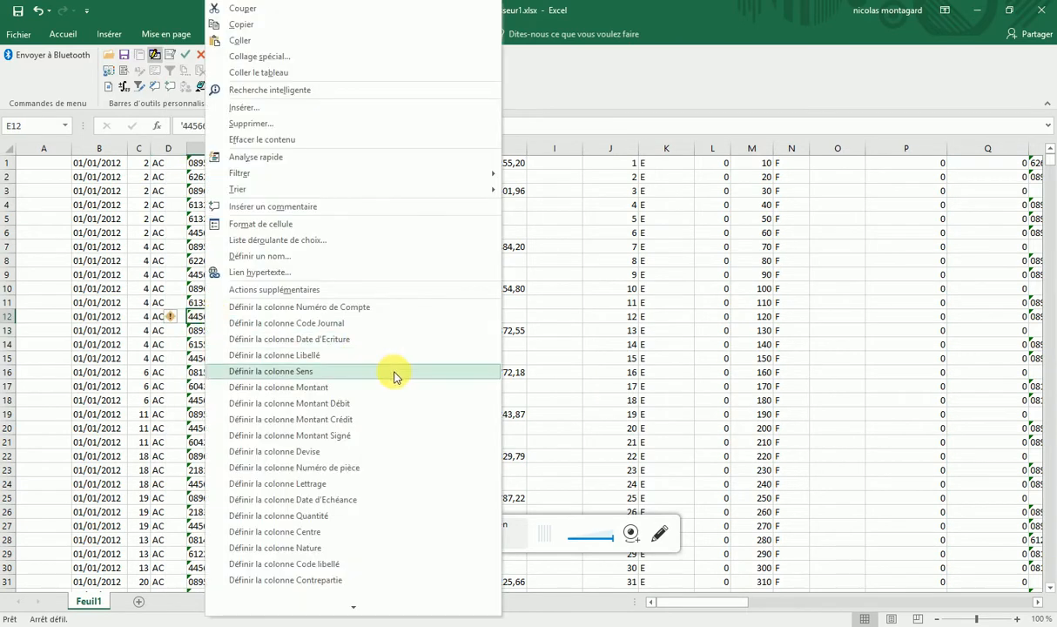
pyautogui.click(379, 307)
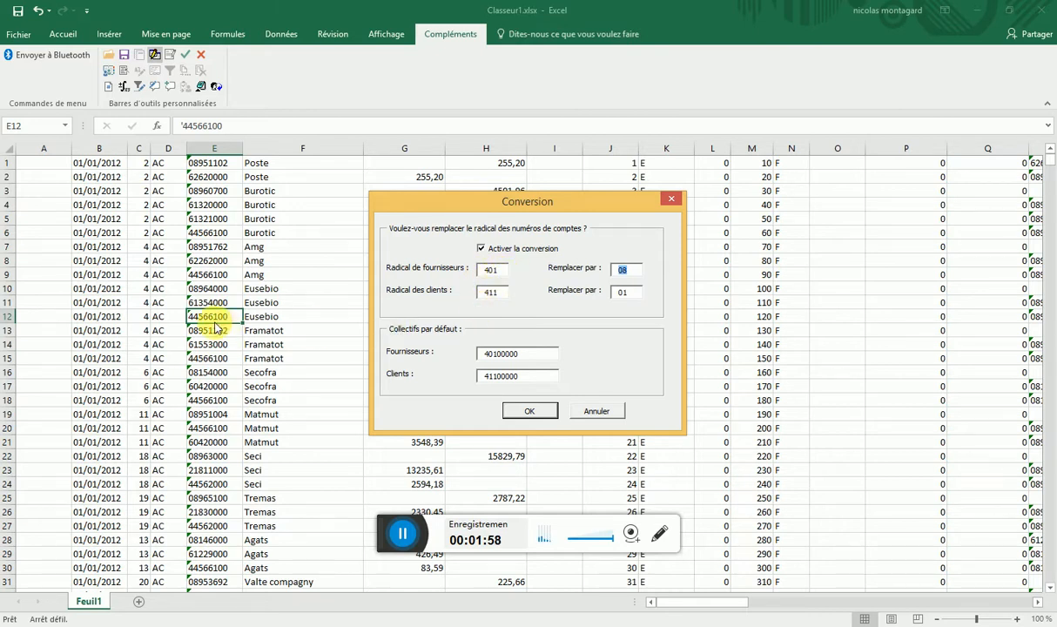
pyautogui.click(480, 248)
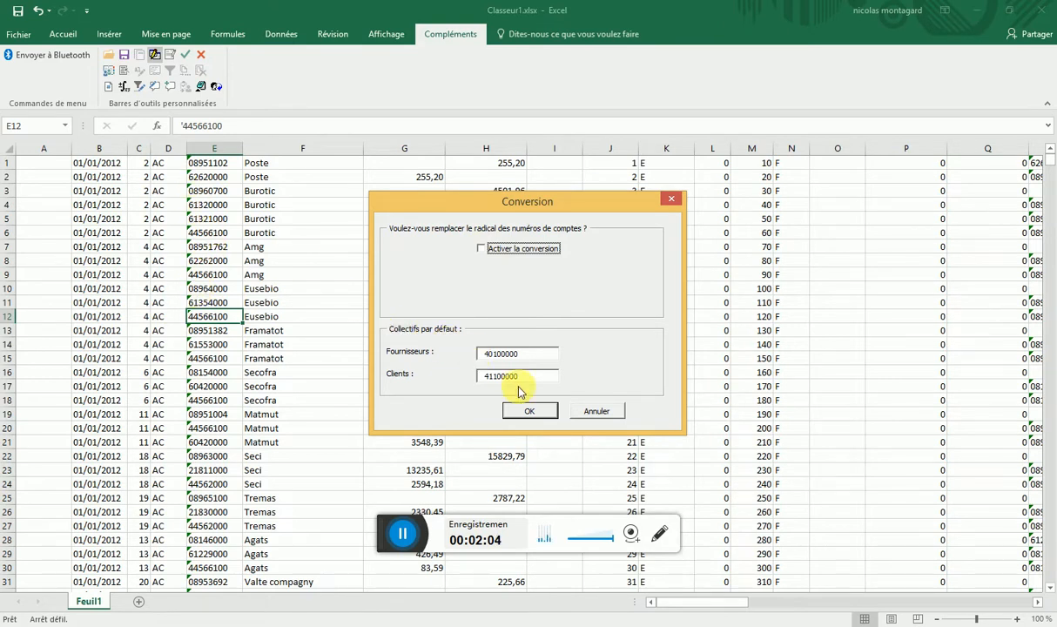
pyautogui.click(539, 416)
pyautogui.click(479, 366)
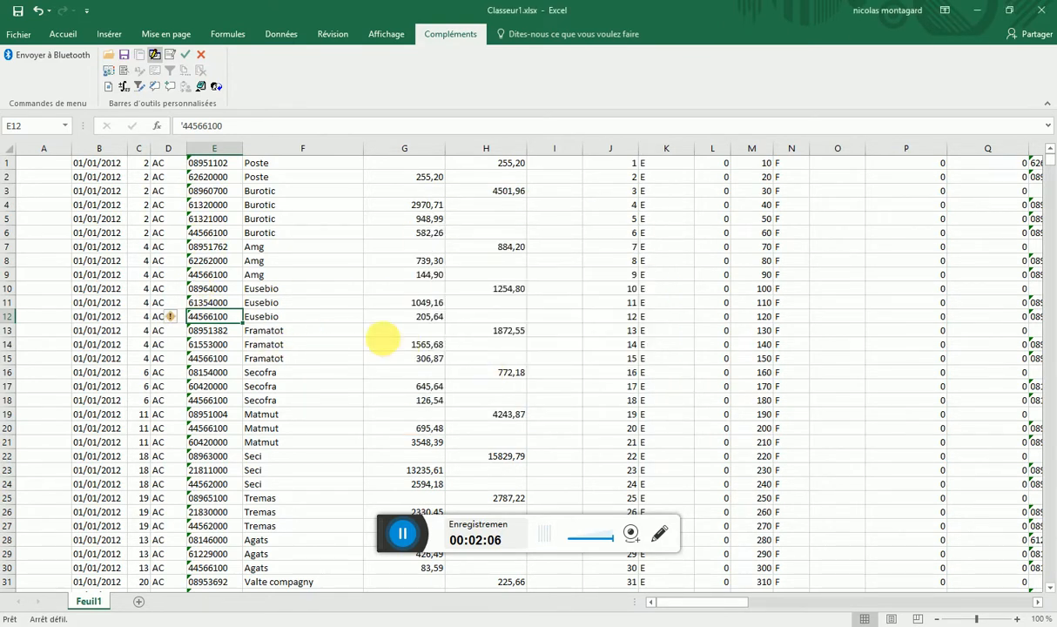
# Step: Define column F as Libellé, column G as Montant Débit and column H as Montant Crédit
pyautogui.click(332, 332)
pyautogui.rightClick(332, 331)
pyautogui.press('Escape')
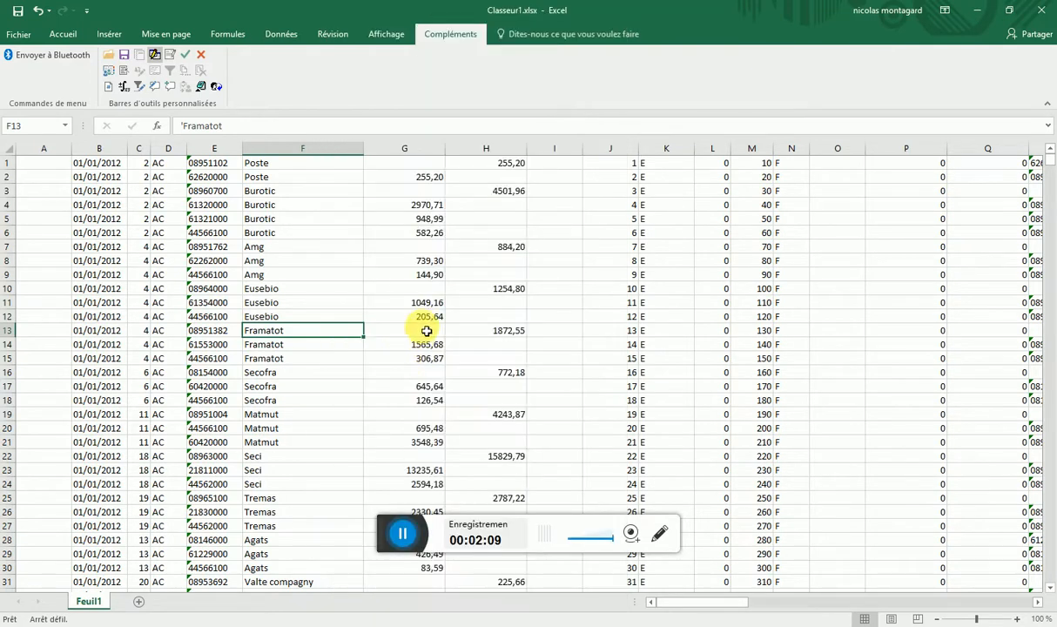
pyautogui.rightClick(424, 317)
pyautogui.click(482, 404)
pyautogui.rightClick(488, 386)
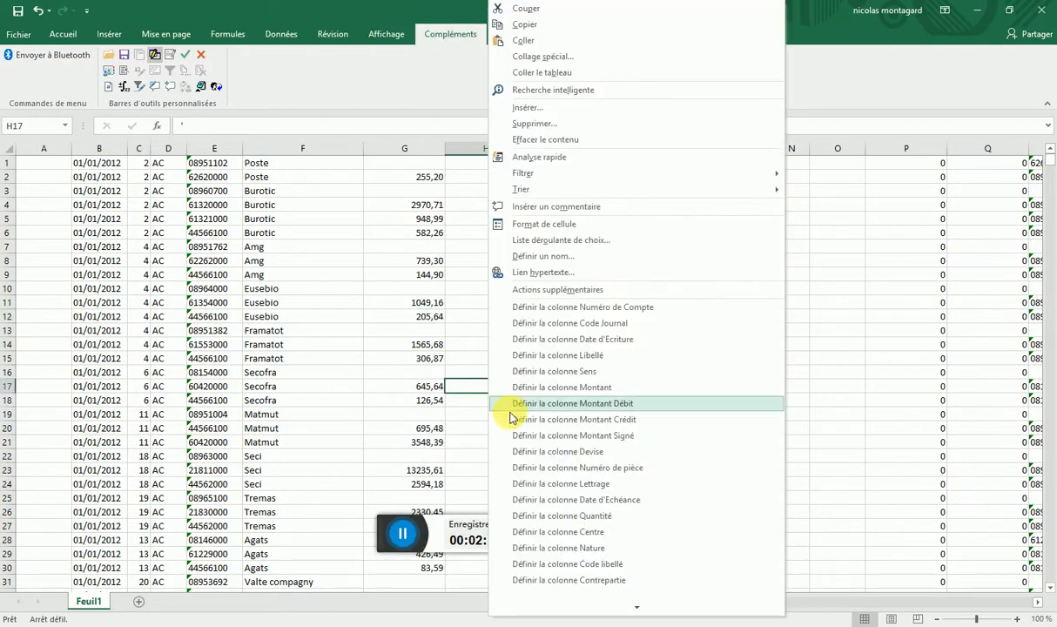
pyautogui.click(533, 425)
pyautogui.rightClick(491, 358)
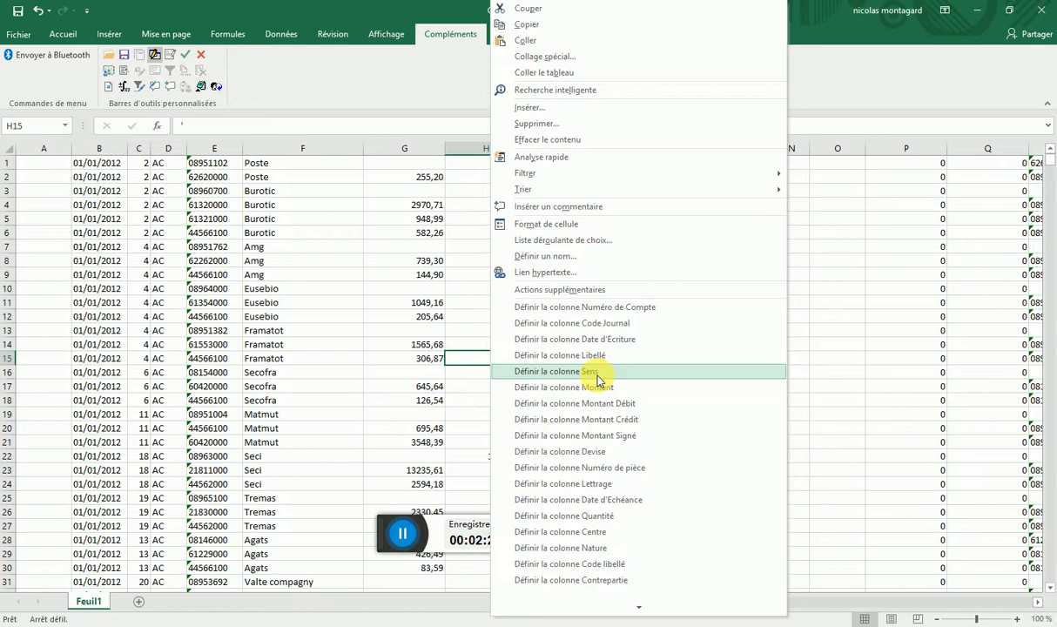
pyautogui.click(753, 339)
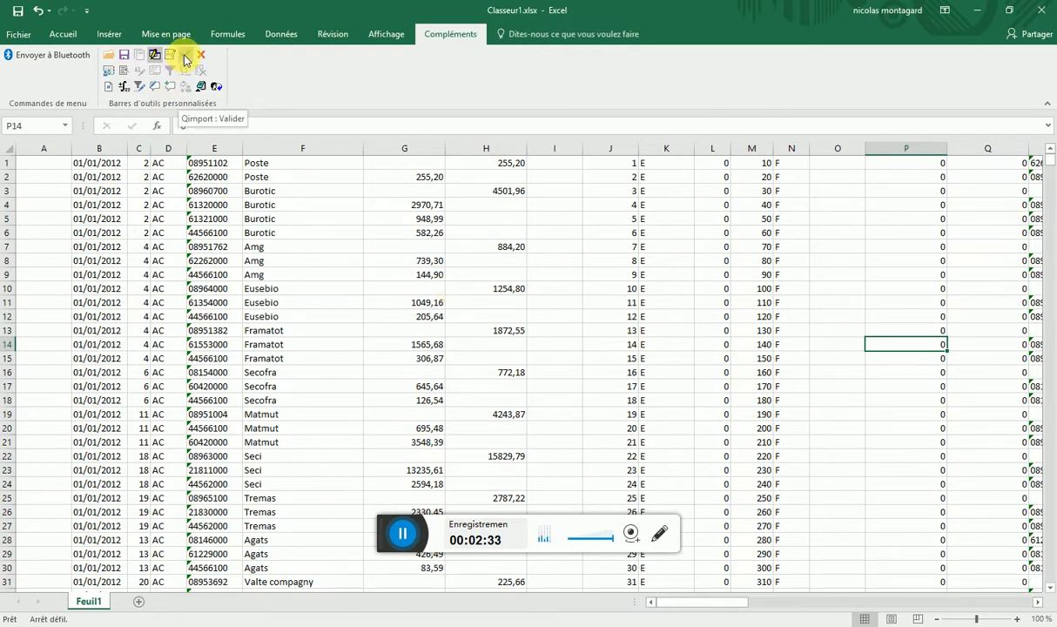
# Step: Save the column settings to the desktop as QExport.prm and cancel the current import setup
pyautogui.click(125, 57)
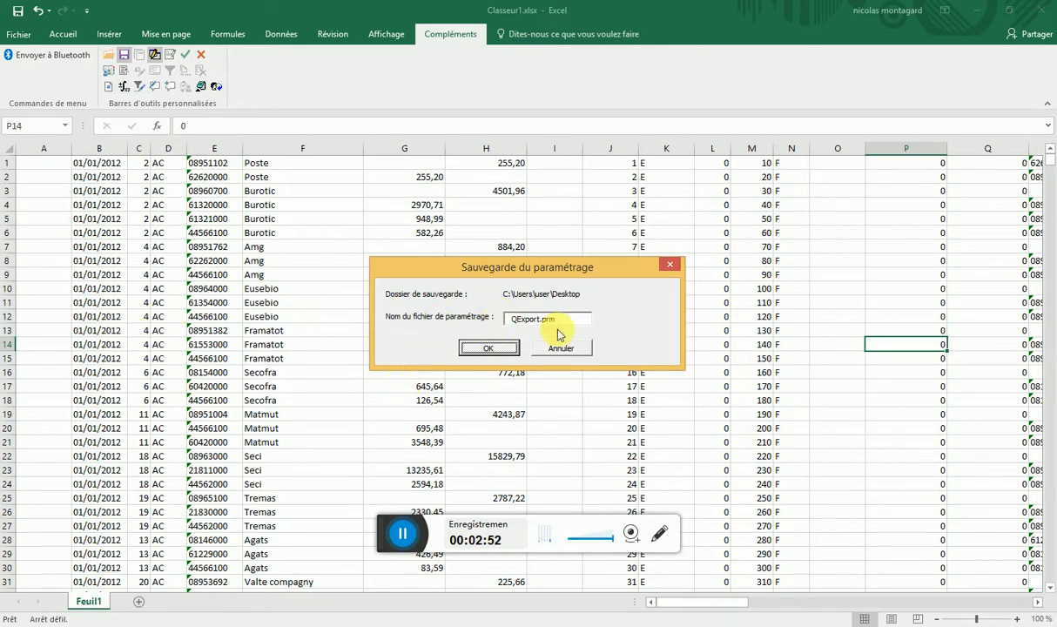
pyautogui.click(480, 348)
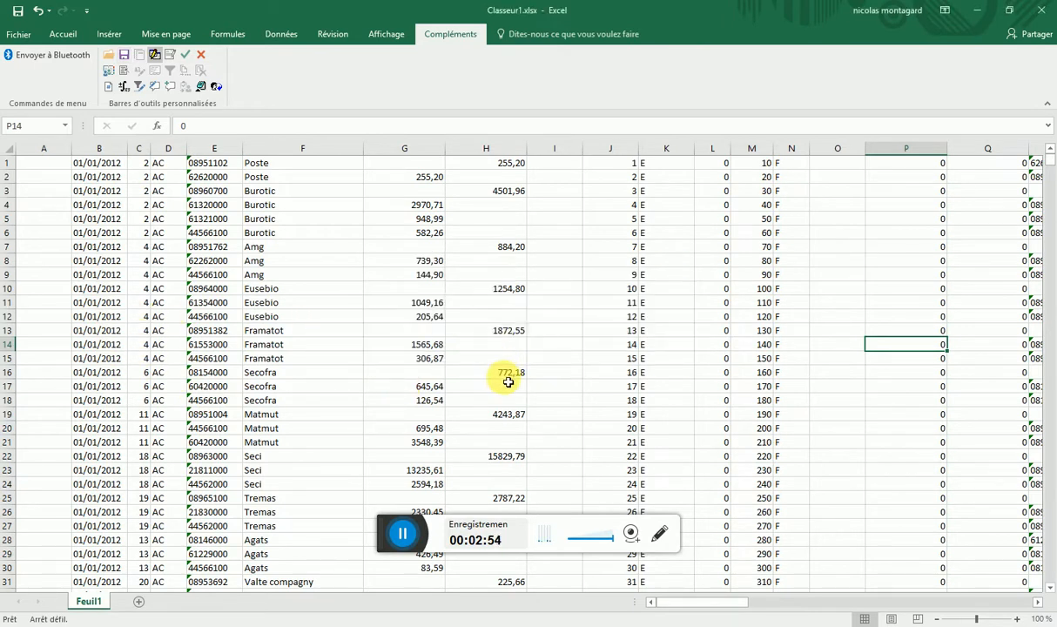
pyautogui.click(201, 54)
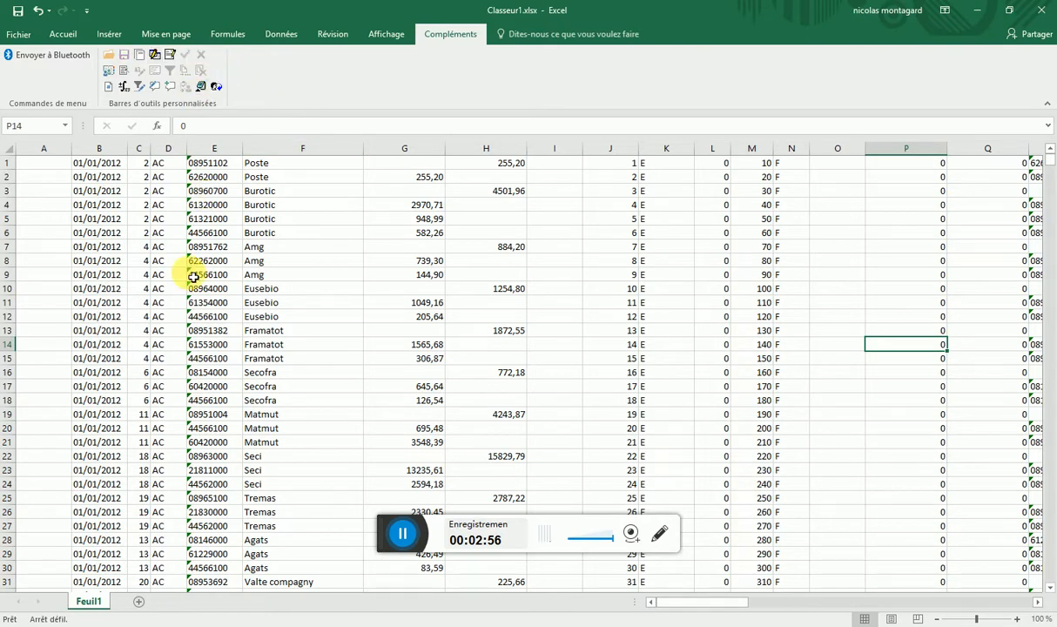
# Step: Load the saved column settings from QExport.prm on the desktop
pyautogui.click(112, 56)
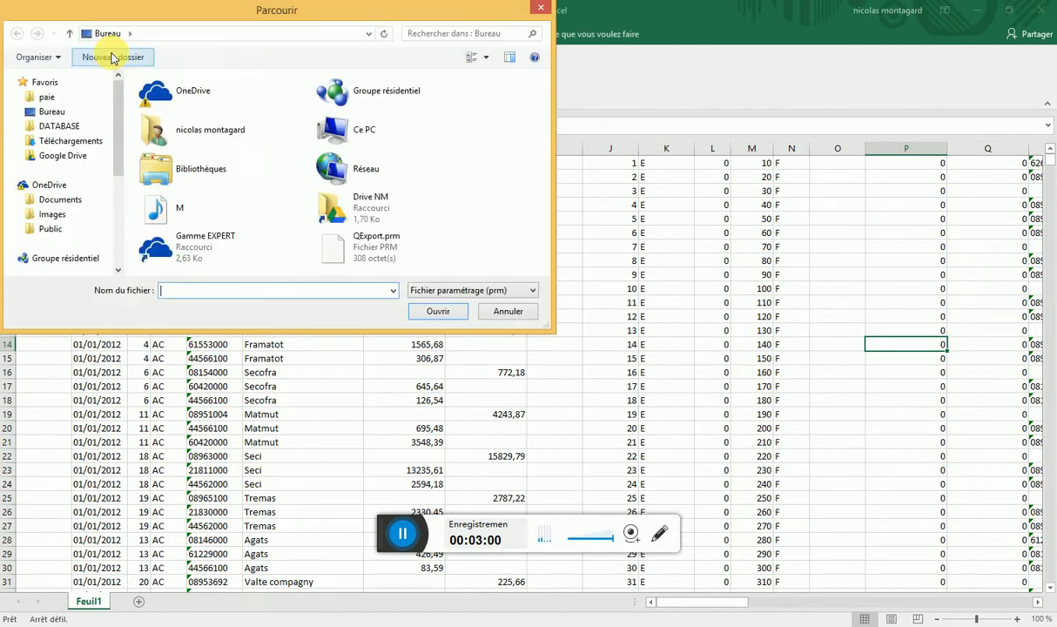
pyautogui.doubleClick(351, 249)
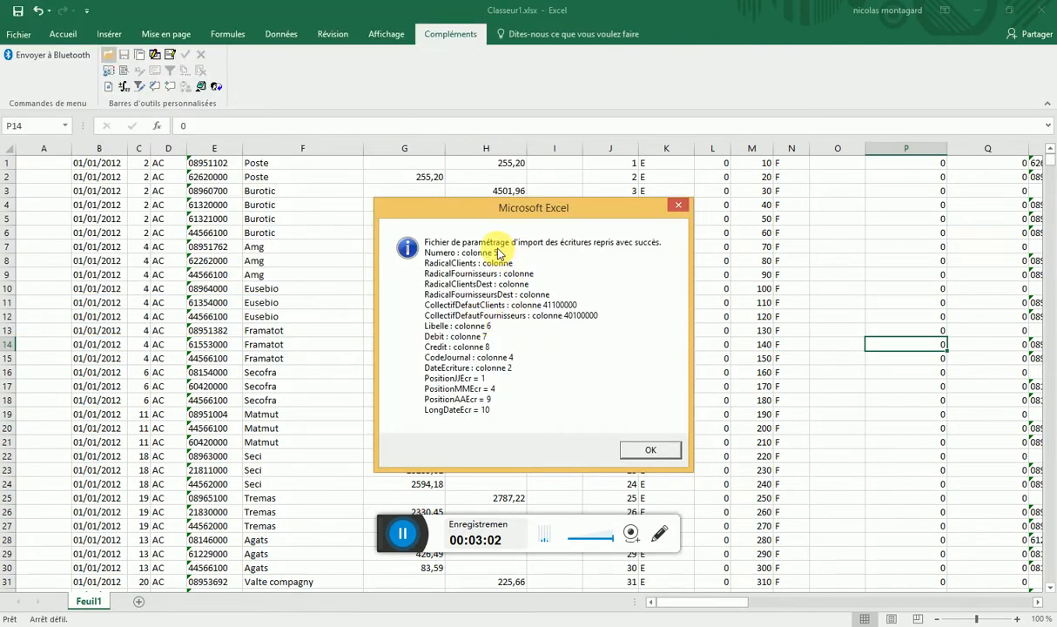
pyautogui.click(632, 451)
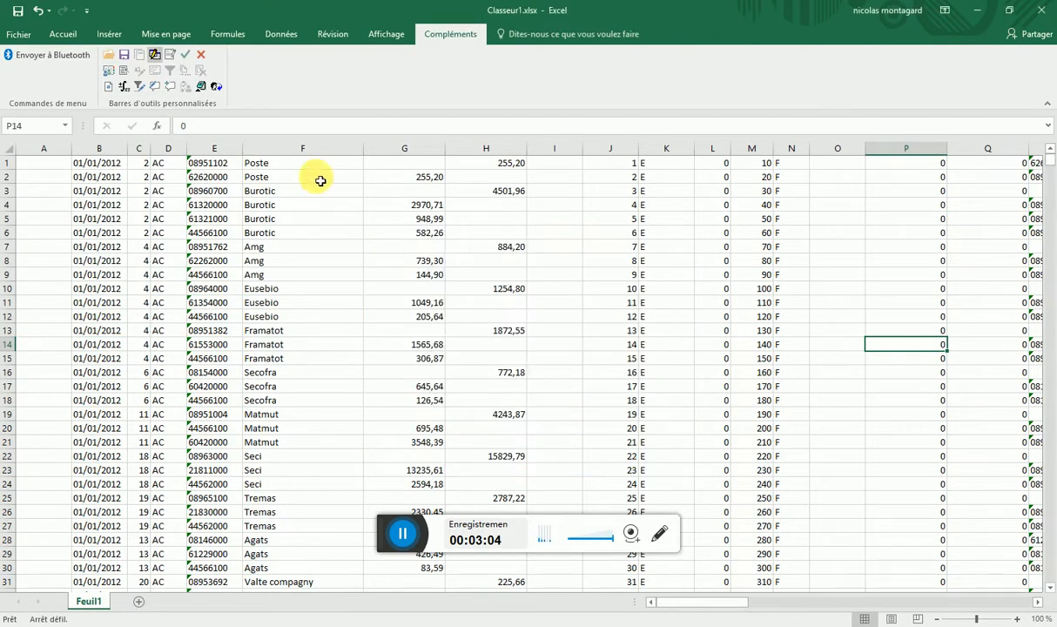
# Step: Validate the import setup with Euro as the currency and export the entries to QExport.txt
pyautogui.click(170, 55)
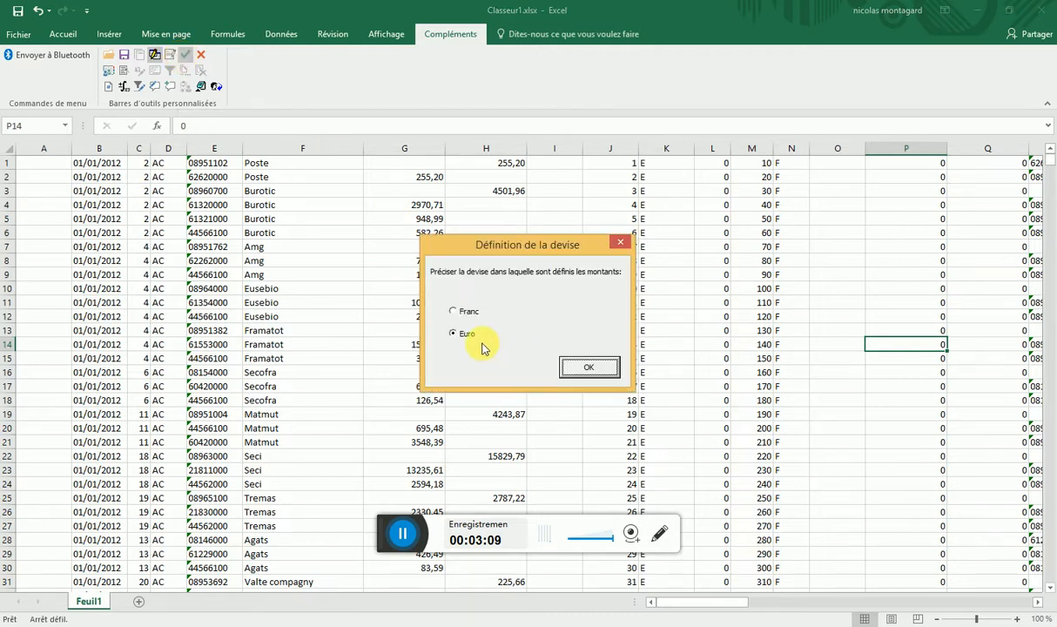
pyautogui.click(587, 365)
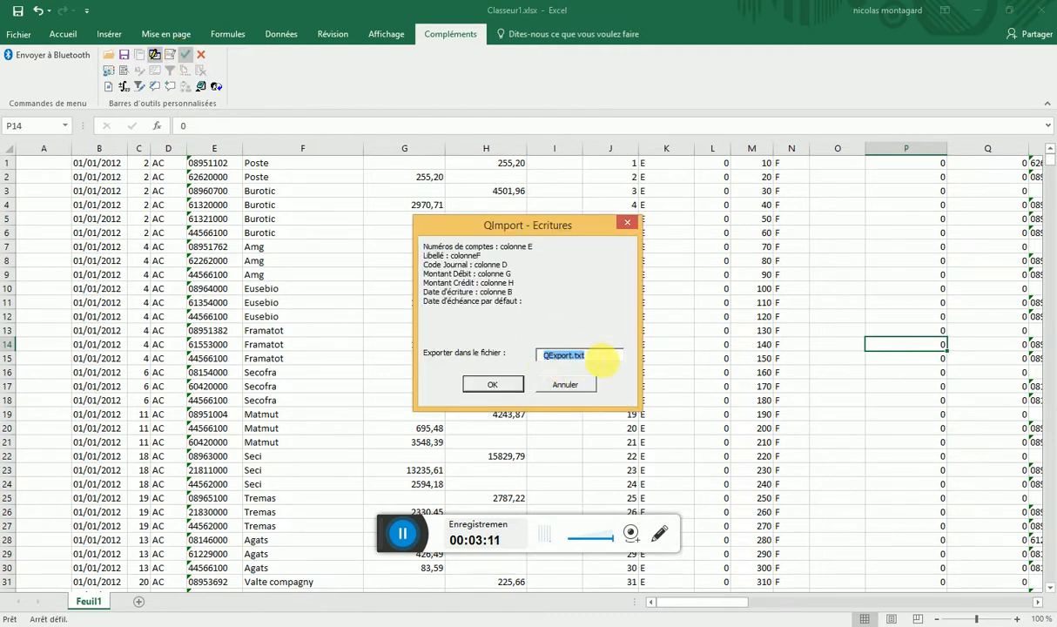
pyautogui.click(565, 352)
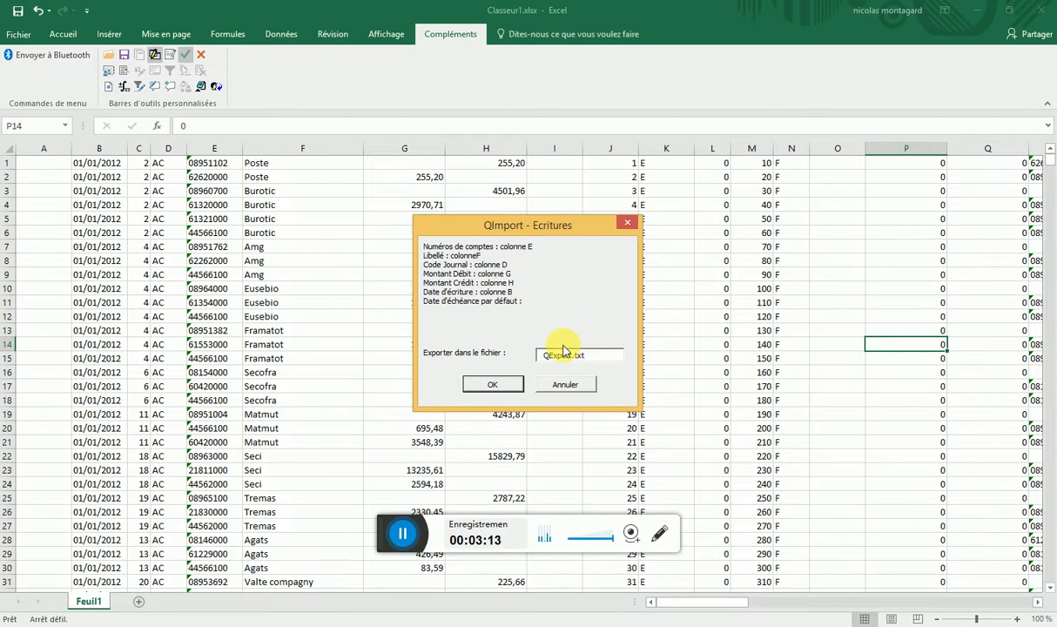
pyautogui.moveTo(582, 353); pyautogui.dragTo(543, 353)
pyautogui.click(486, 387)
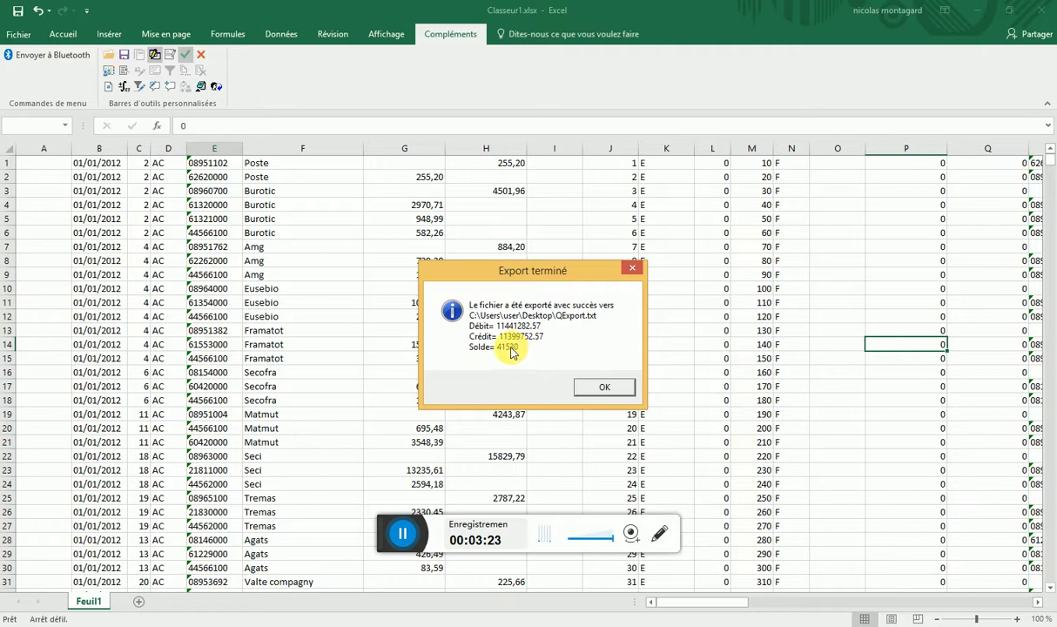
pyautogui.click(585, 392)
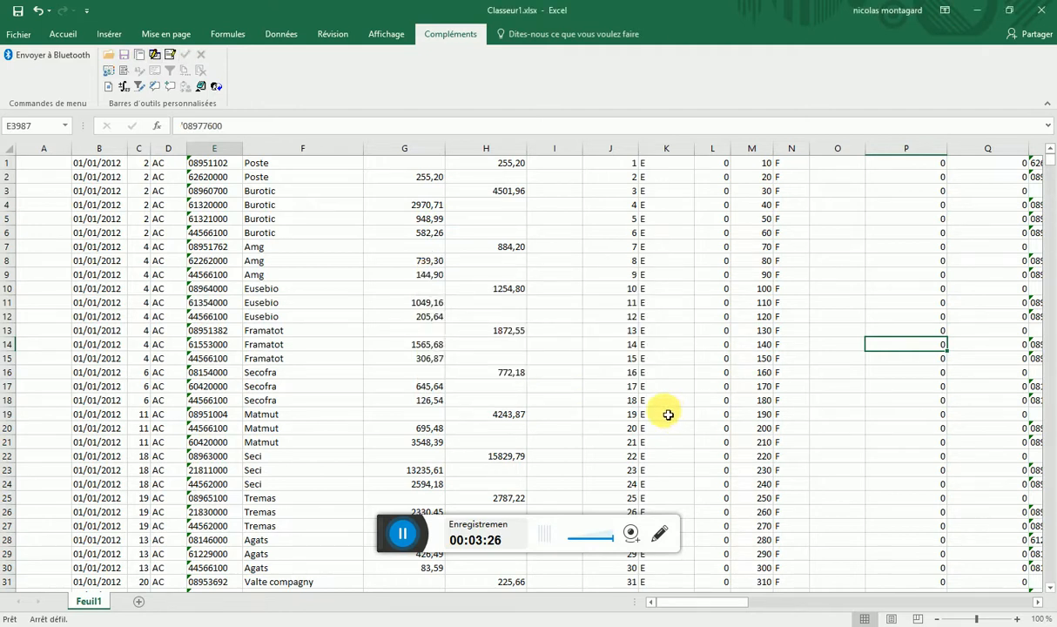
# Step: Show the desktop and move the QExport.txt file icon below Classeur1.xlsx
pyautogui.press('super+d')
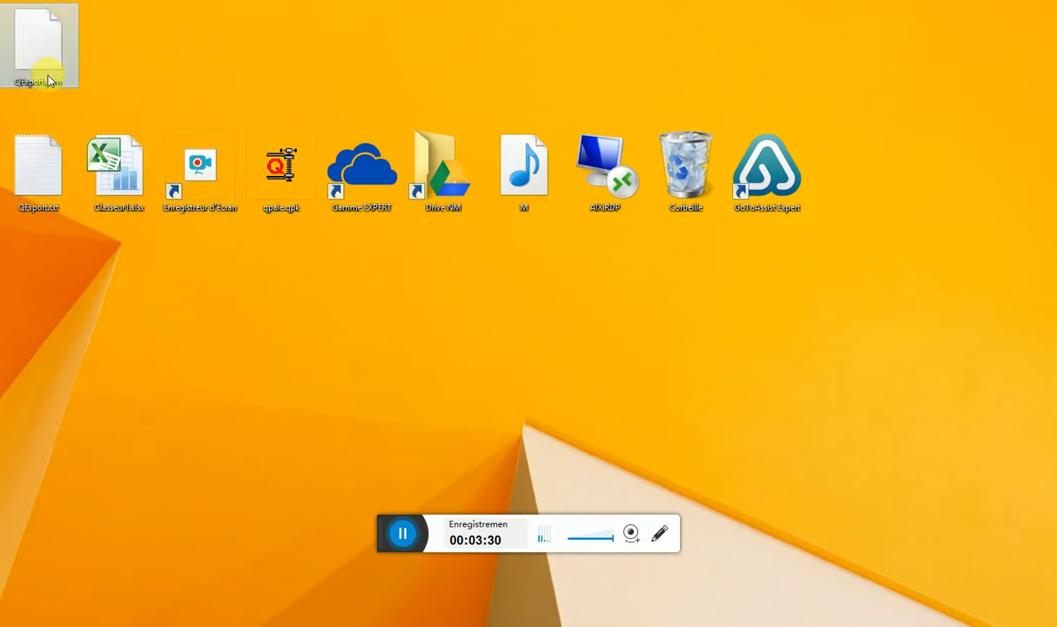
pyautogui.moveTo(29, 166); pyautogui.dragTo(120, 287)
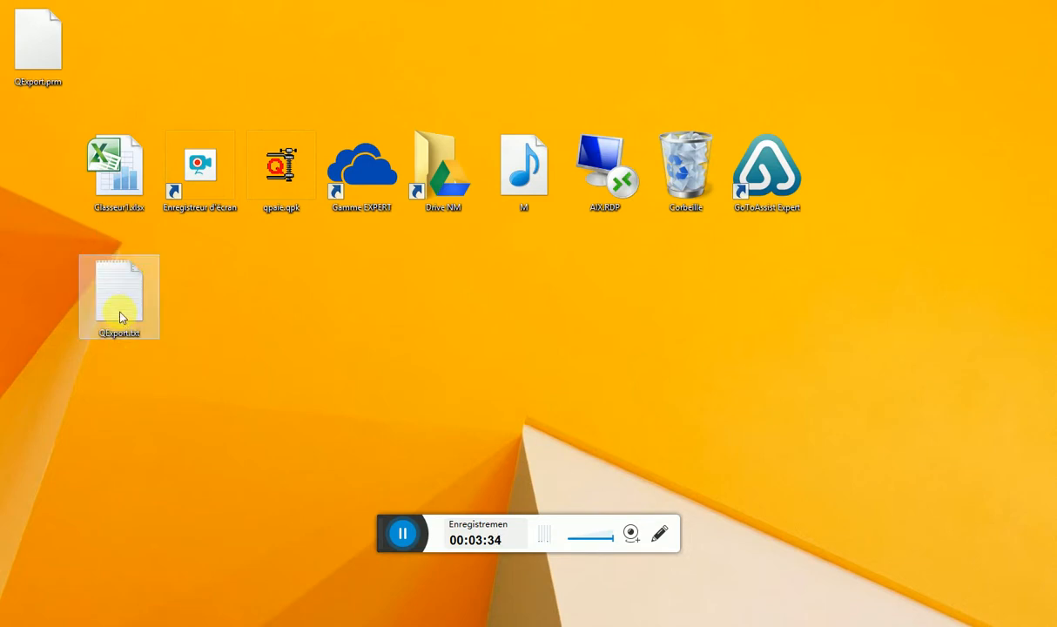